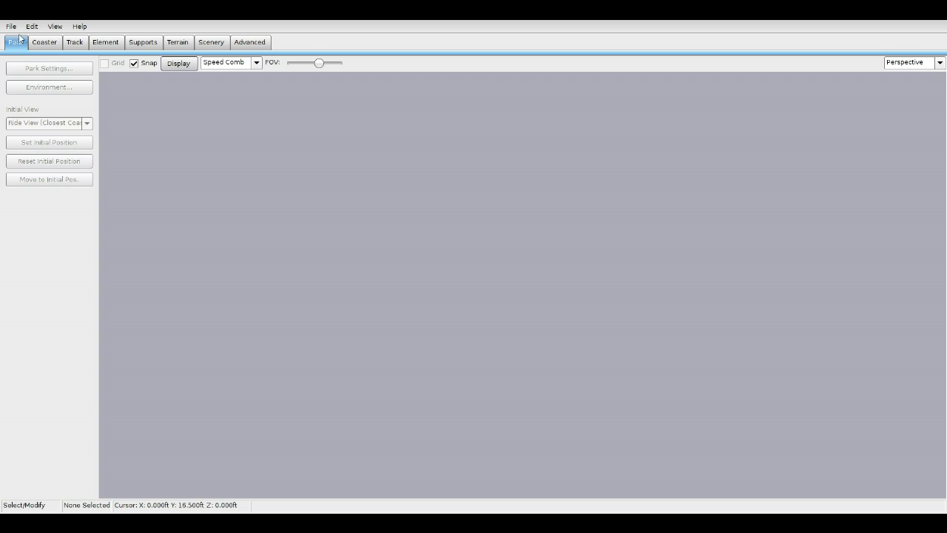
Step: Open the Fire Particle Effect package from the Benches and tables folder
click(11, 26)
click(25, 52)
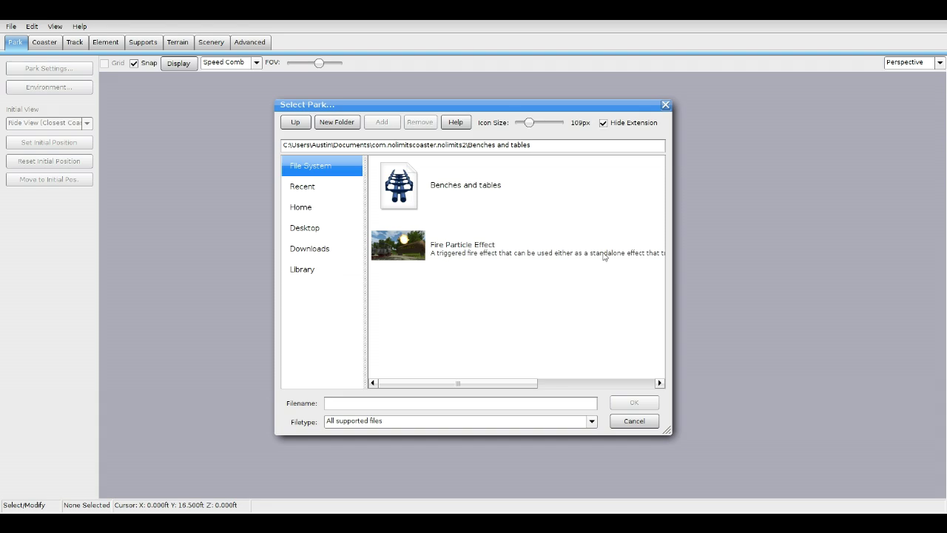
click(413, 247)
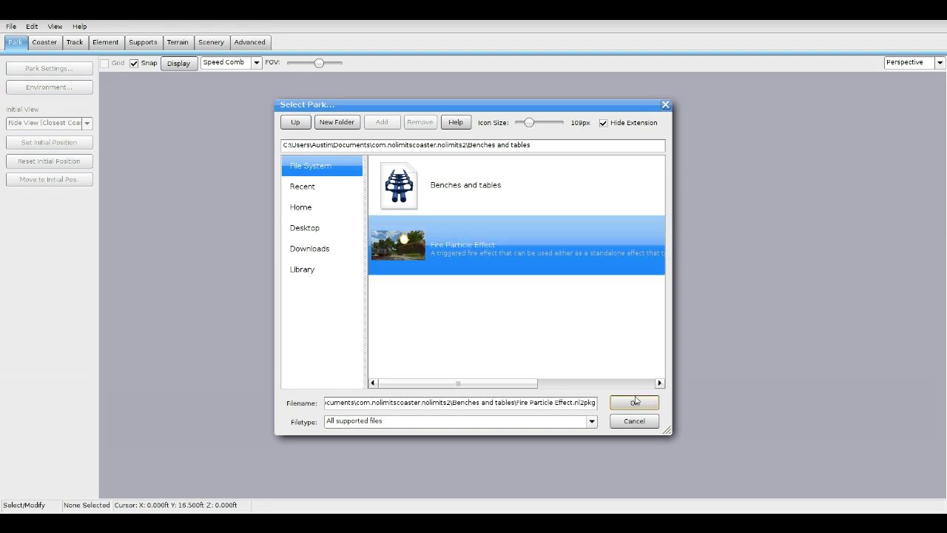
click(634, 402)
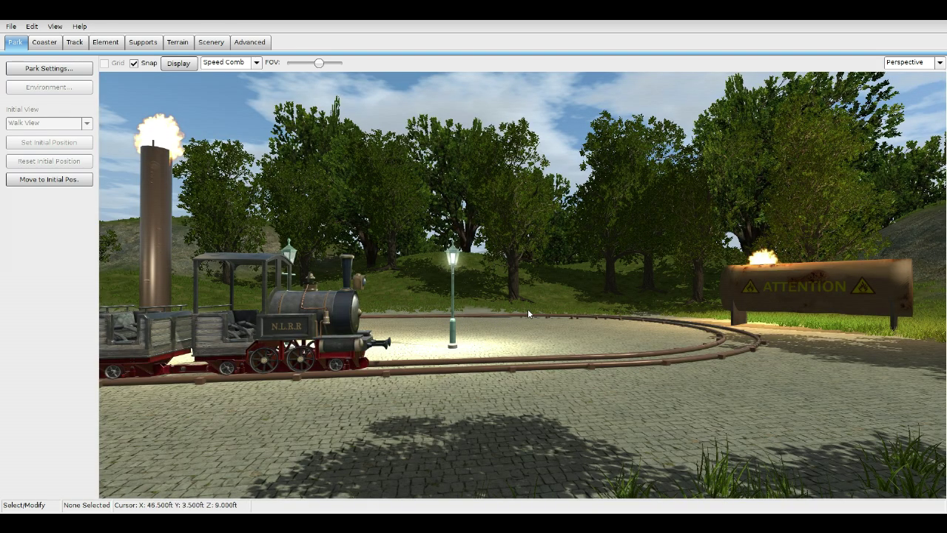
Step: Extract the loaded package into a new folder named fire and confirm with Yes
click(12, 27)
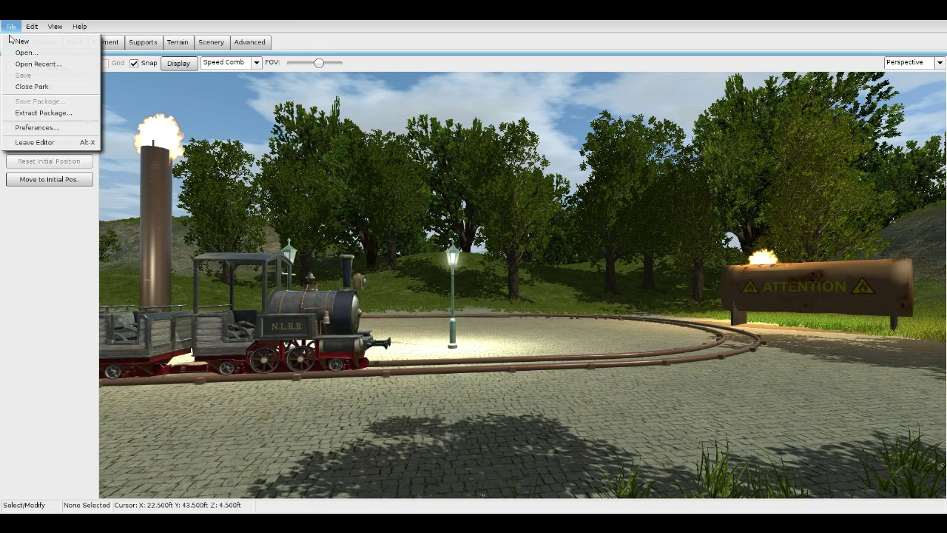
click(37, 112)
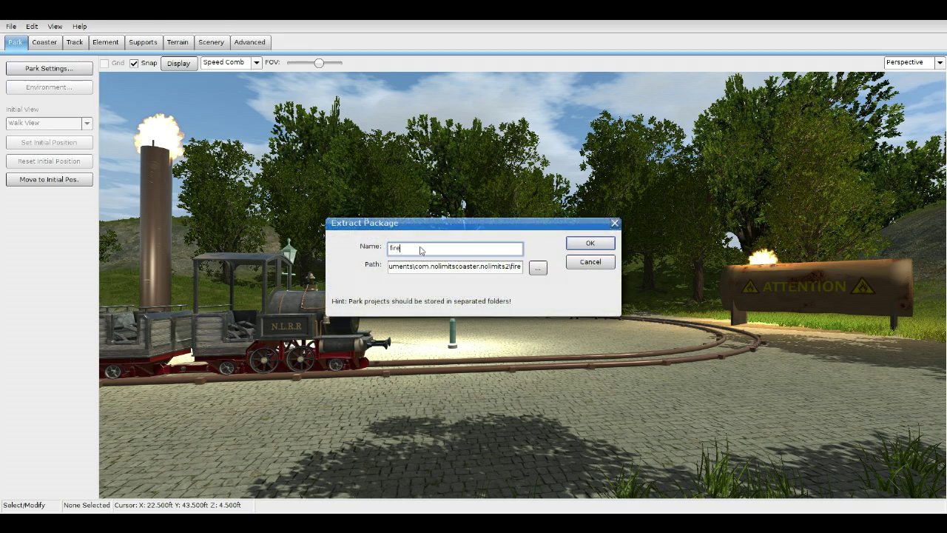
click(573, 243)
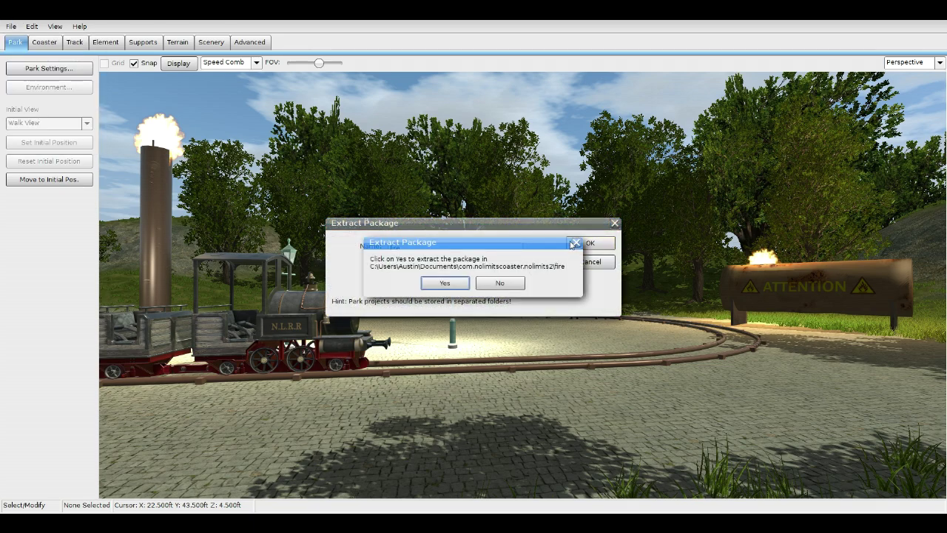
click(445, 282)
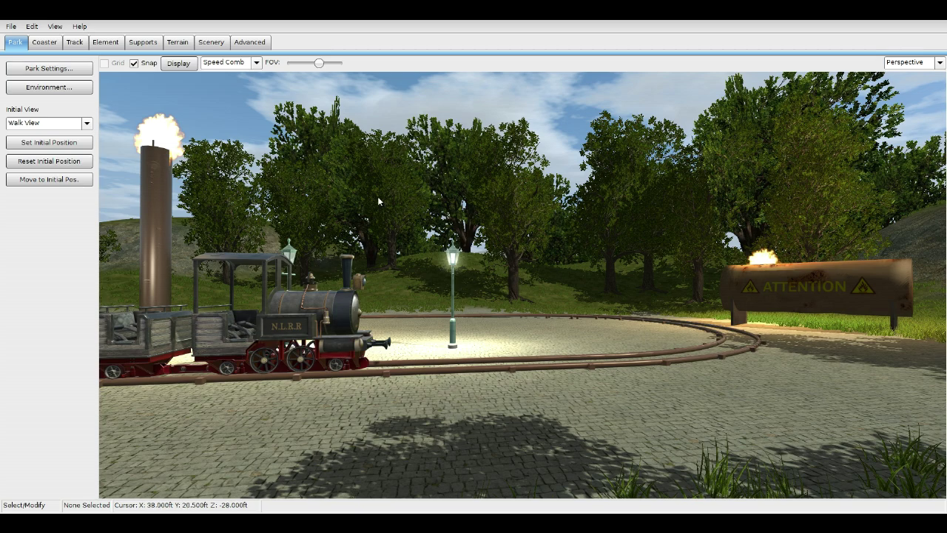
Step: Leave the editor for the main menu, then re-enter the park editor
click(11, 26)
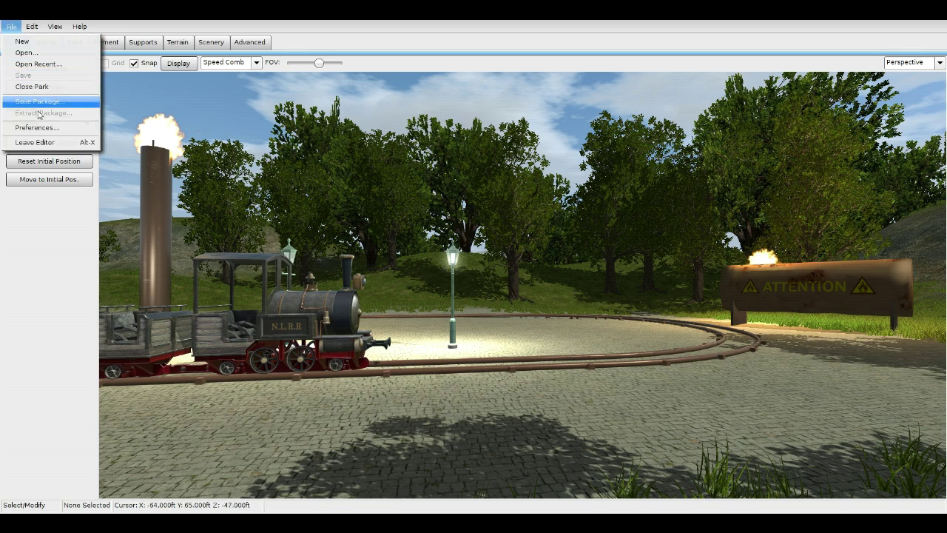
click(34, 142)
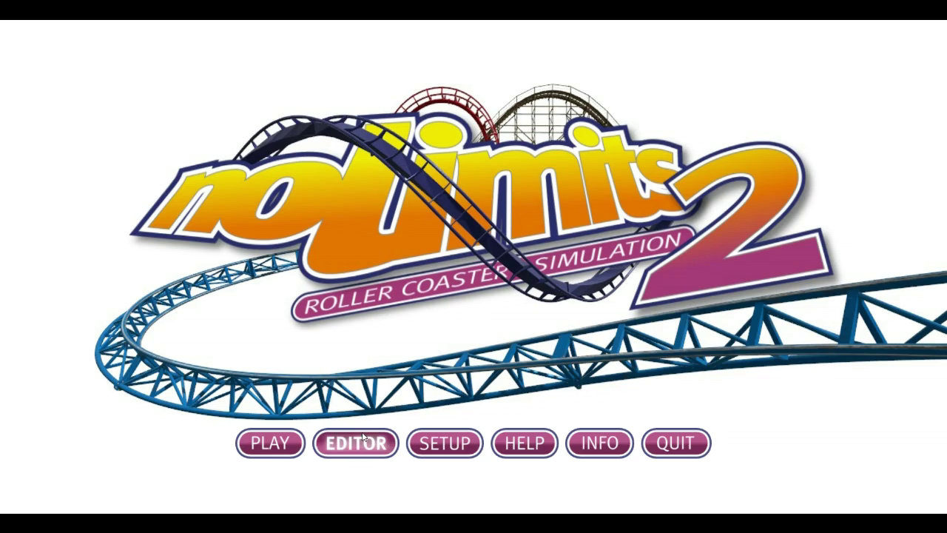
click(363, 438)
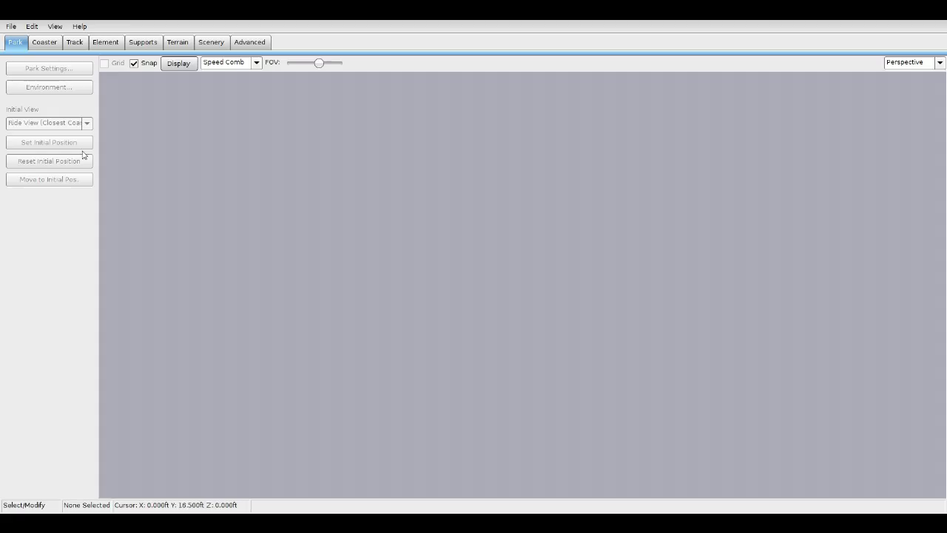
Step: Open the Benches and tables park with the purple coaster
click(11, 26)
click(31, 53)
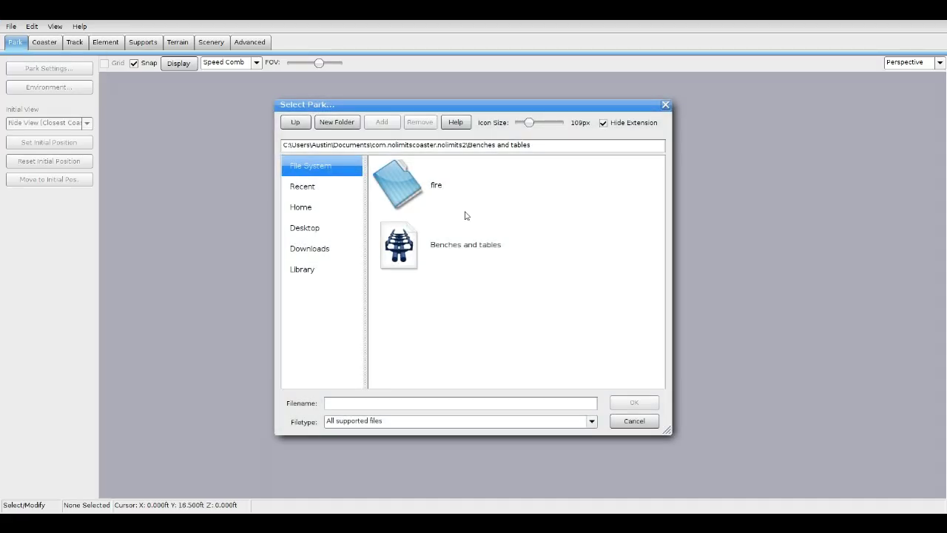
click(466, 222)
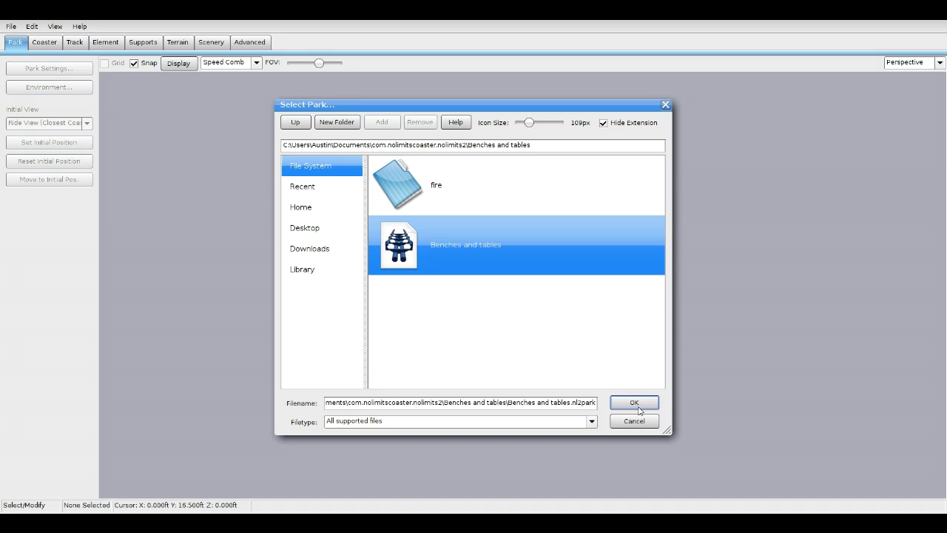
click(637, 405)
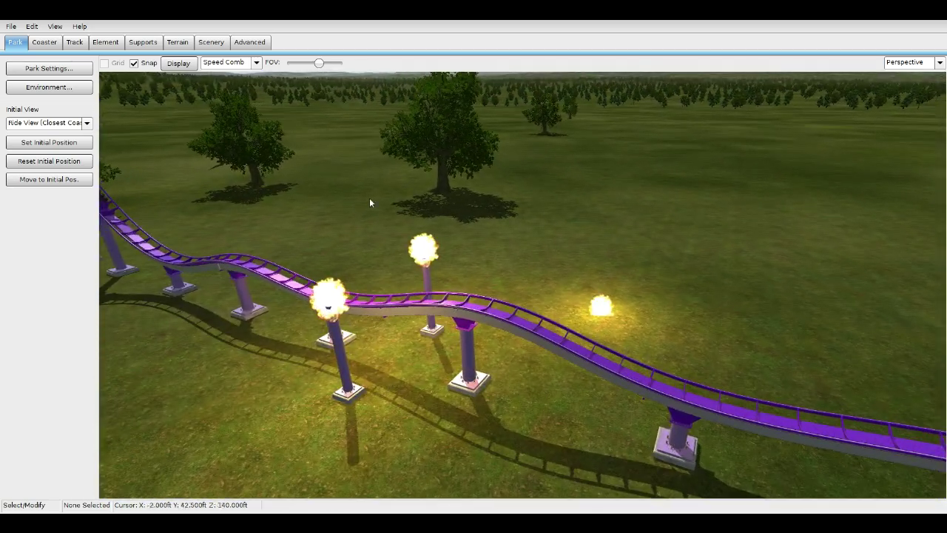
Step: In Scenery, choose Fire Effect.nl2sco from the fire folder as the object to add
click(211, 42)
click(65, 190)
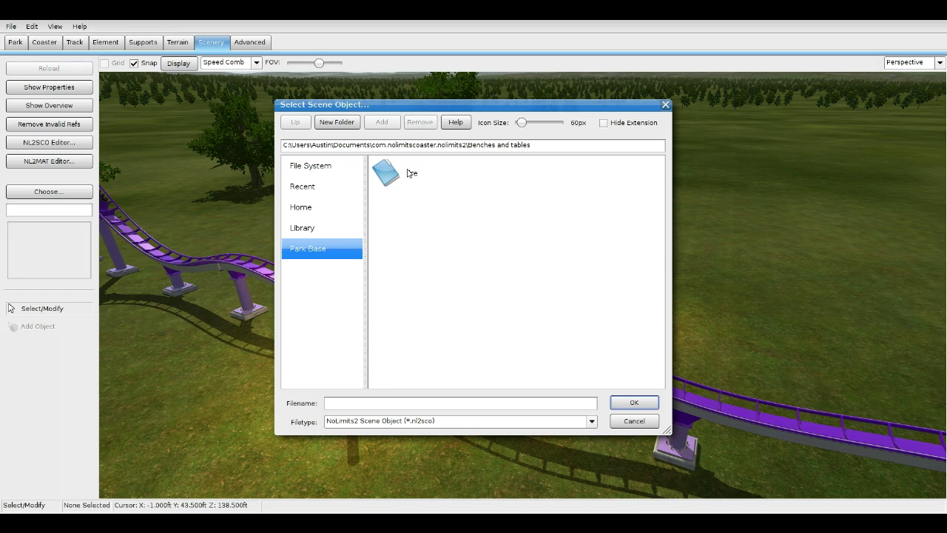
double_click(408, 172)
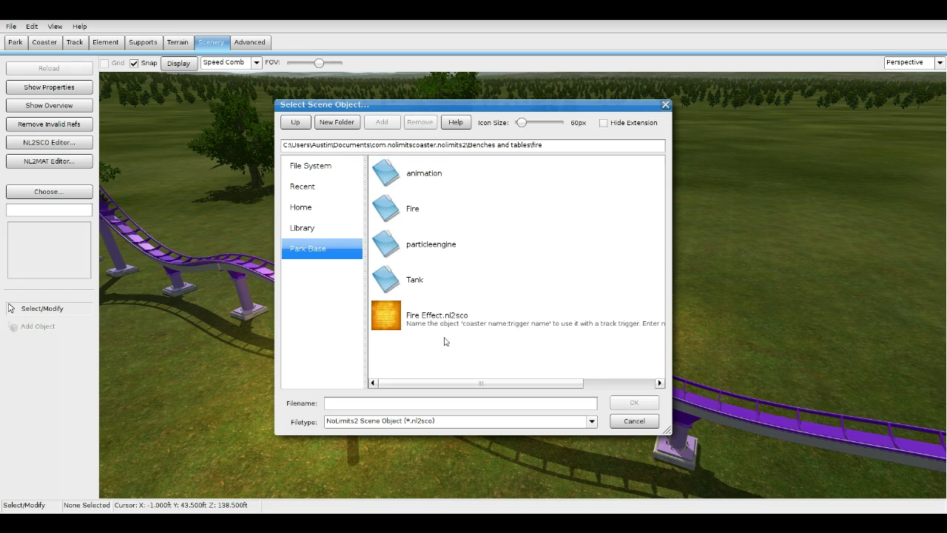
click(533, 318)
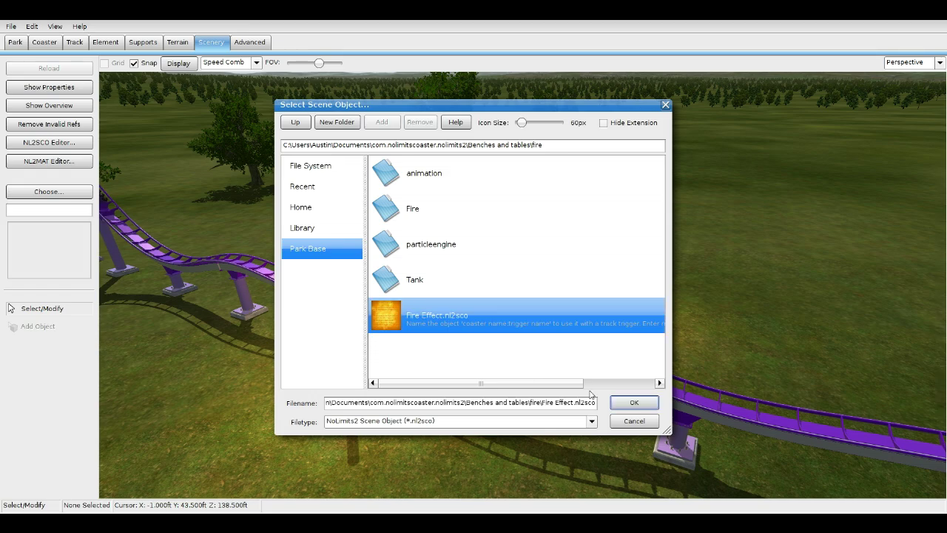
click(632, 402)
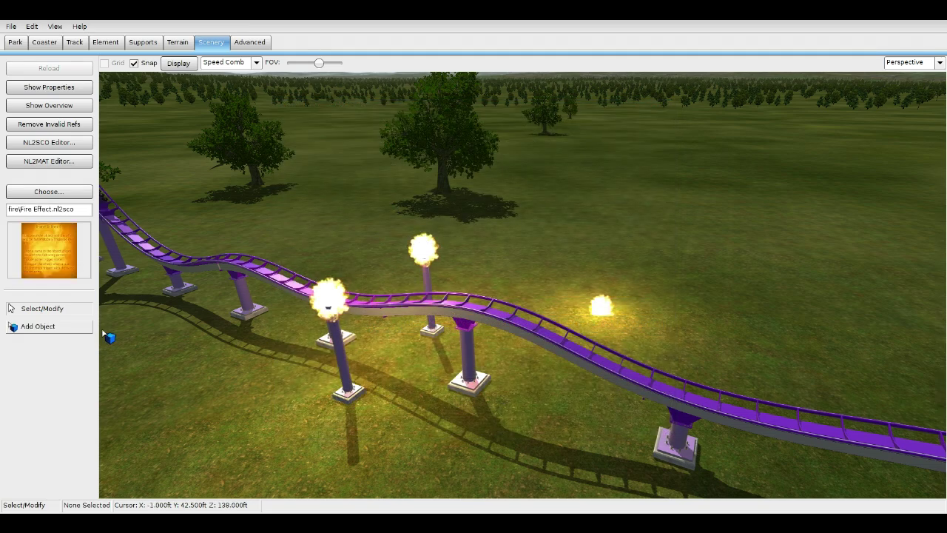
Step: Place Fire Effect objects on the grass beside the track and view them from above
click(37, 326)
key(w)
key(w)
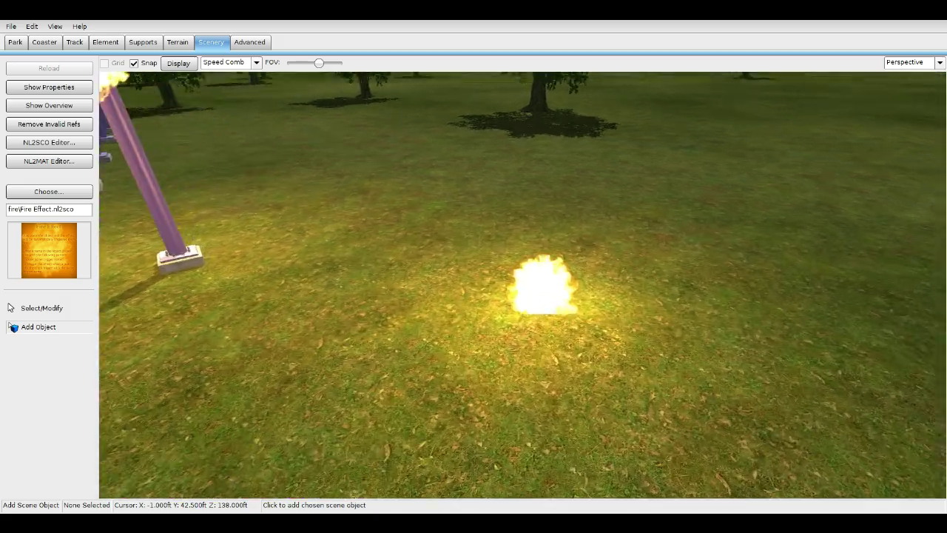
key(w)
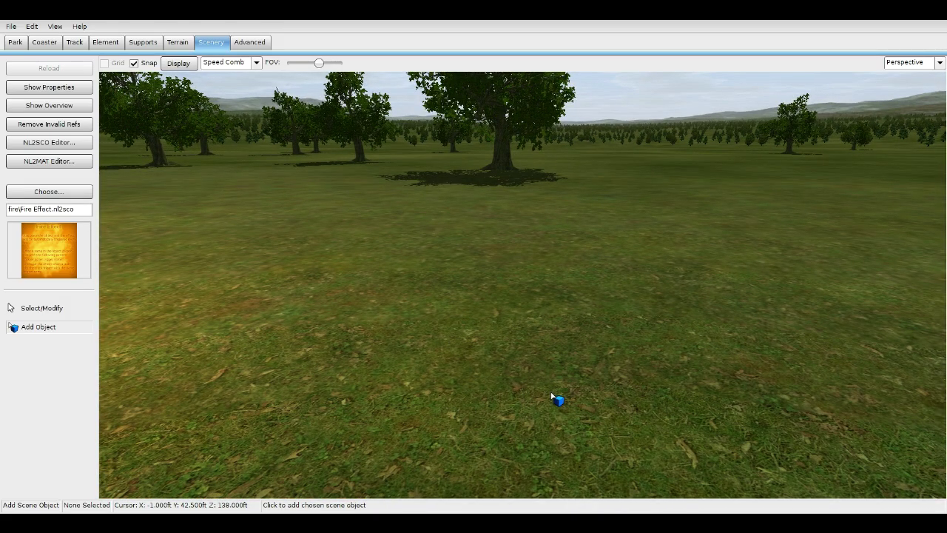
click(552, 398)
key(s)
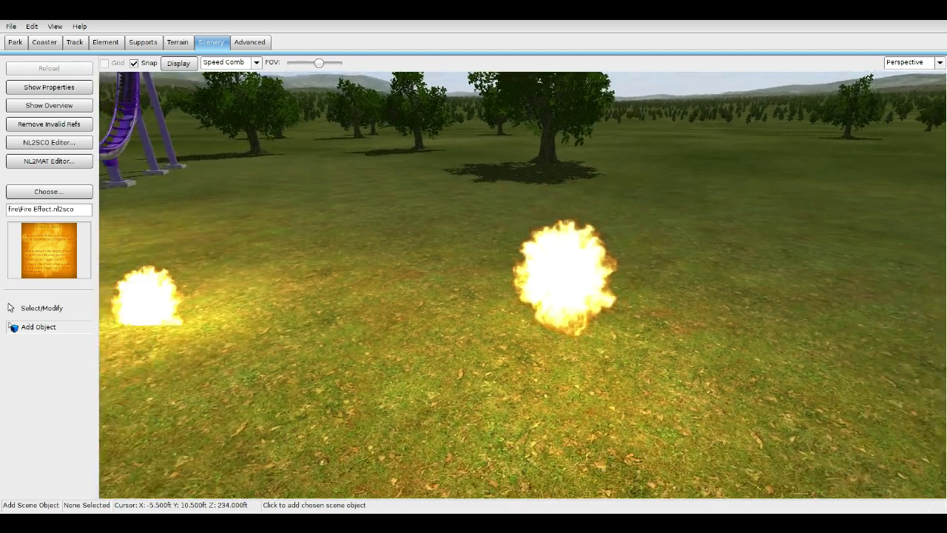
key(Escape)
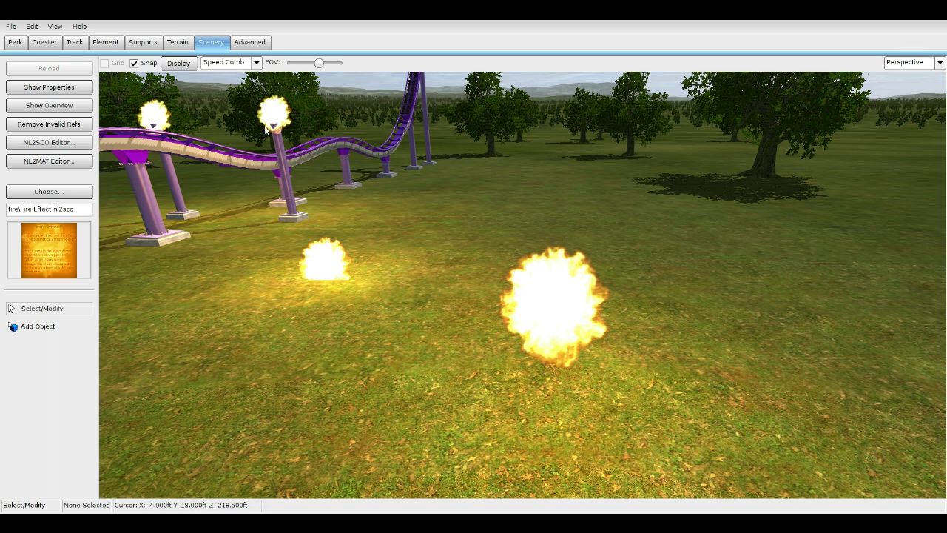
right_drag(296, 266, 306, 207)
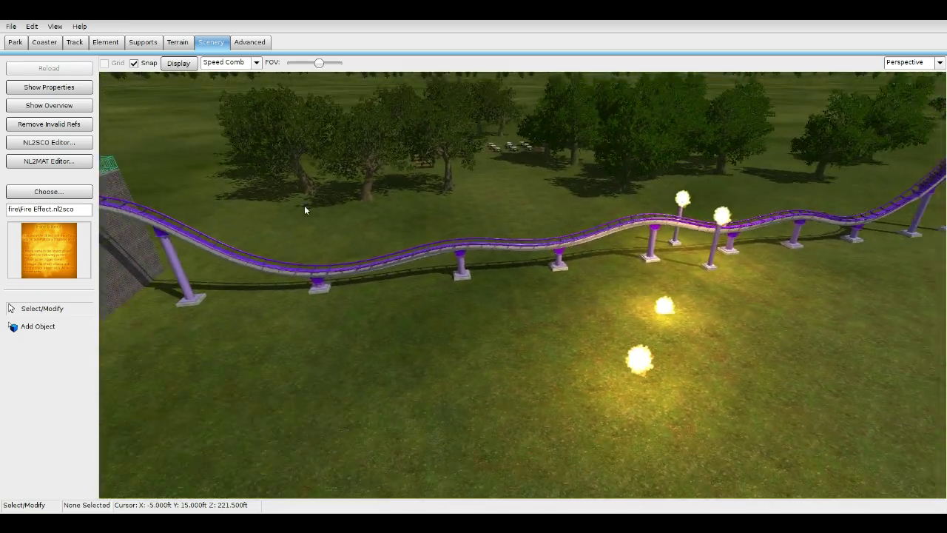
Step: Select the Tutorial coaster in the Coaster tab and unfreeze it for editing
click(49, 42)
click(72, 127)
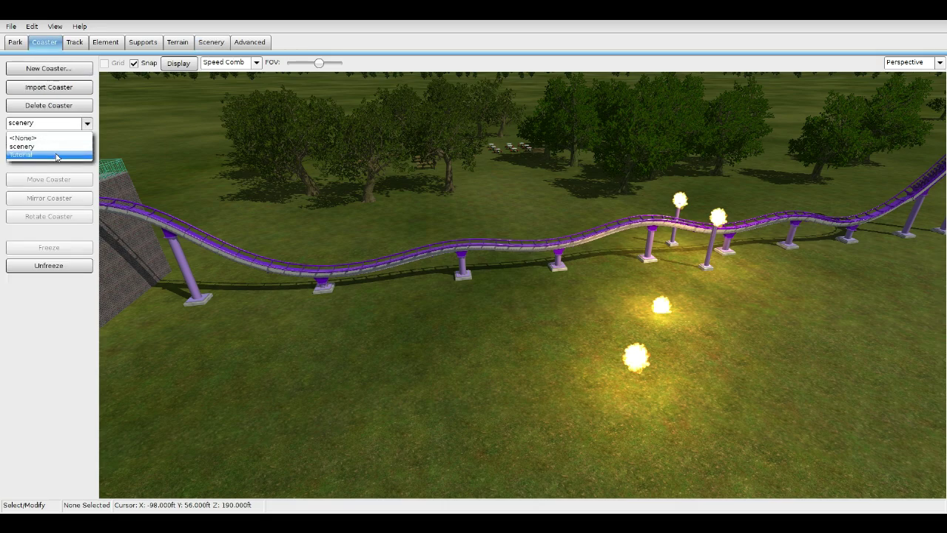
click(56, 152)
click(63, 264)
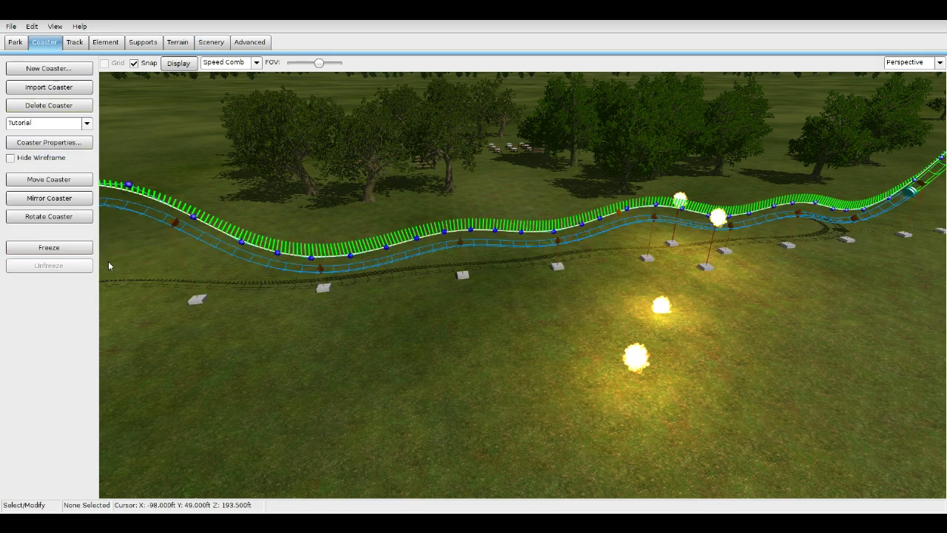
Step: Inspect a pole-top fire effect's properties, noting its script name Tutorial:Trigger
right_drag(108, 261, 111, 252)
key(w)
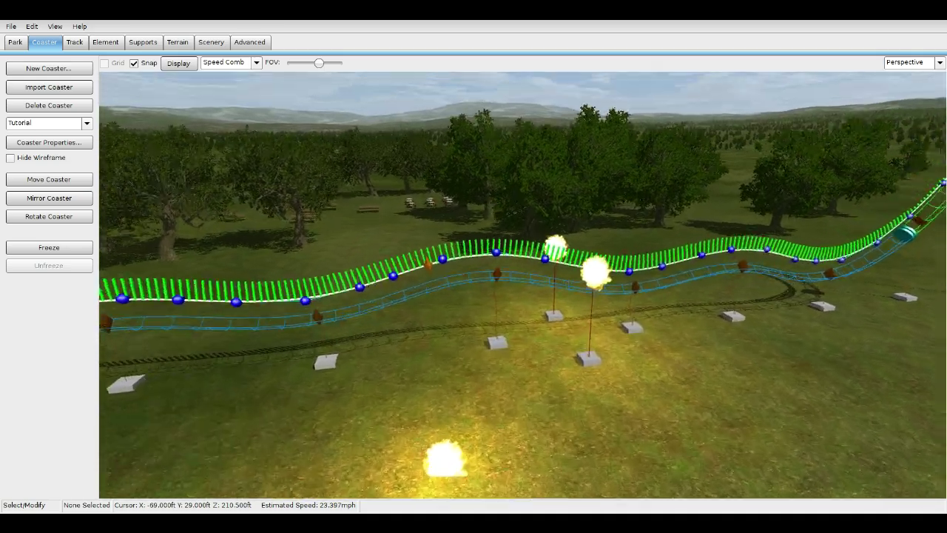
key(s)
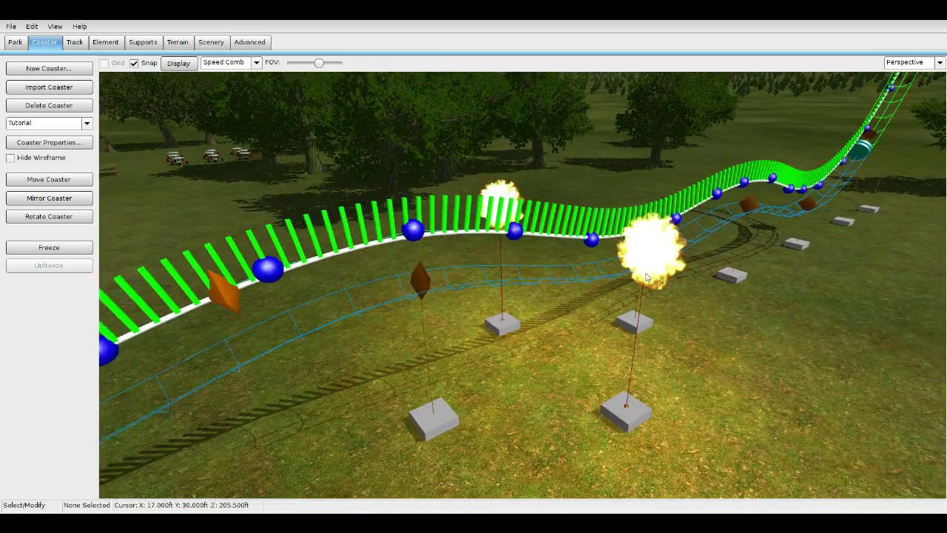
double_click(651, 263)
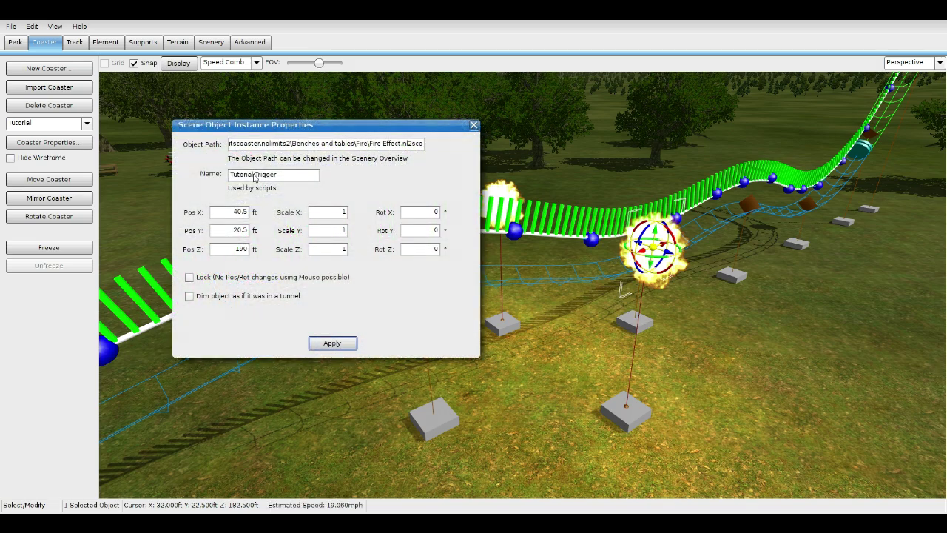
double_click(252, 175)
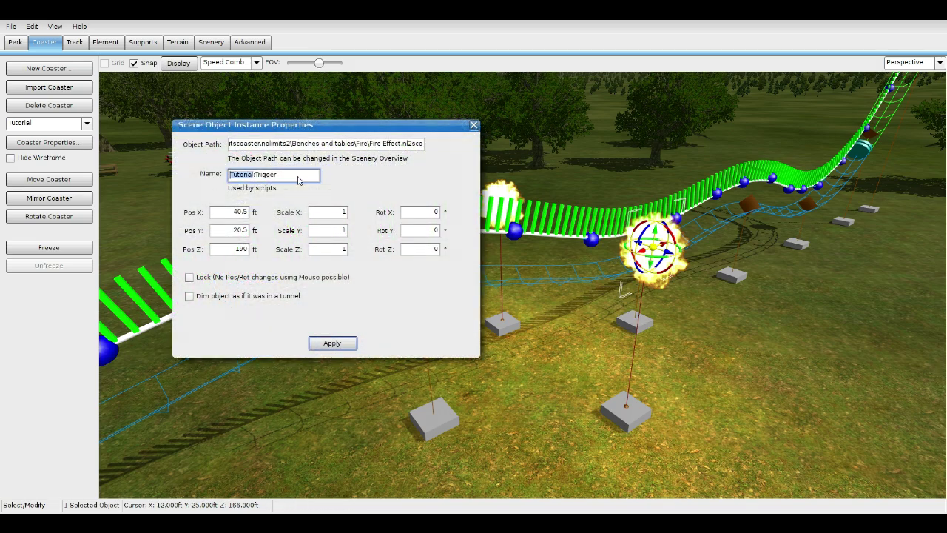
drag(299, 178, 252, 178)
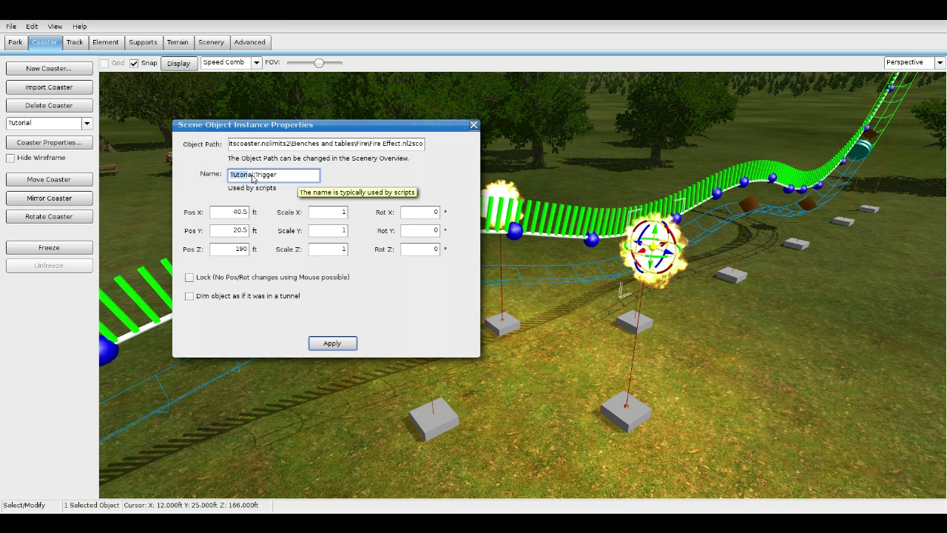
click(276, 177)
click(474, 124)
Step: Rename the track trigger to fire and apply it
double_click(223, 291)
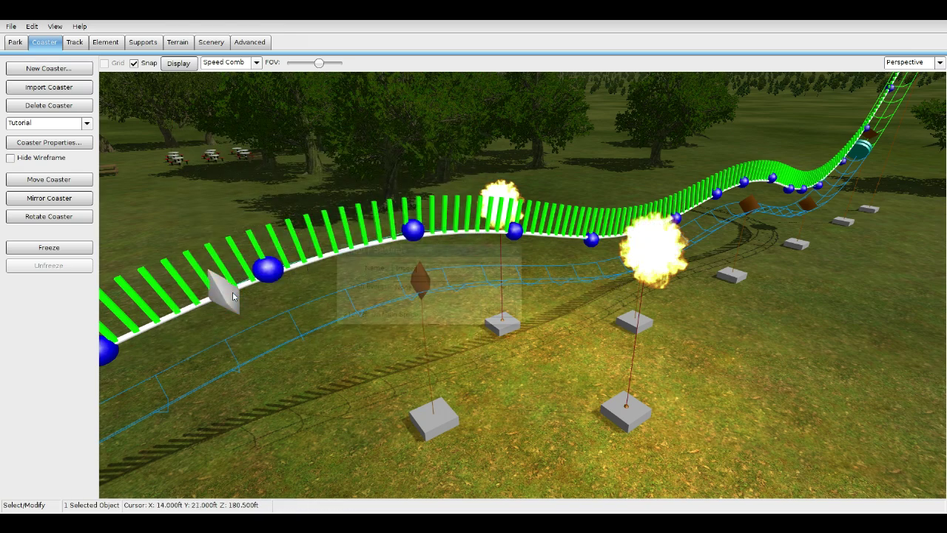
key(ctrl+a)
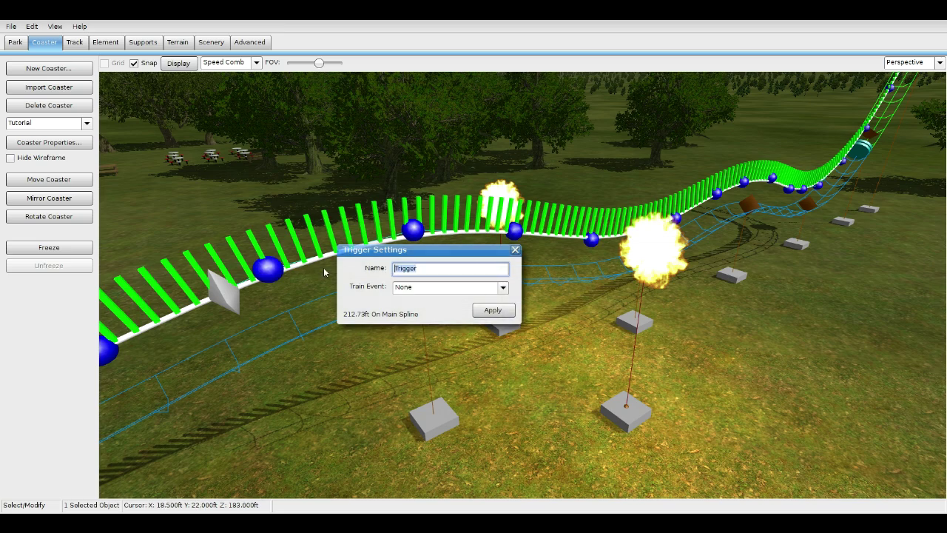
text(fire)
click(493, 310)
Step: Rename the nearer fire effect to Tutorial:fire and recheck the trigger's name fire
double_click(651, 248)
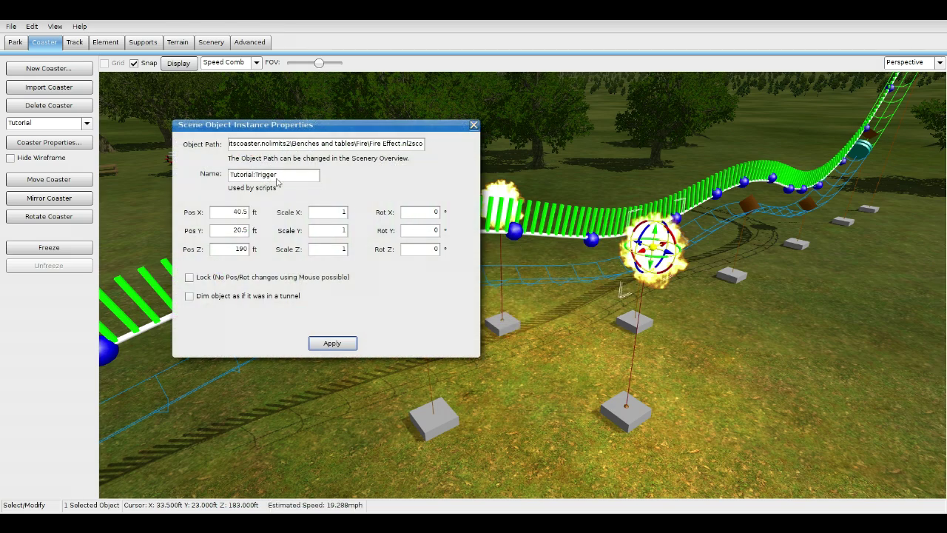
drag(277, 177, 256, 176)
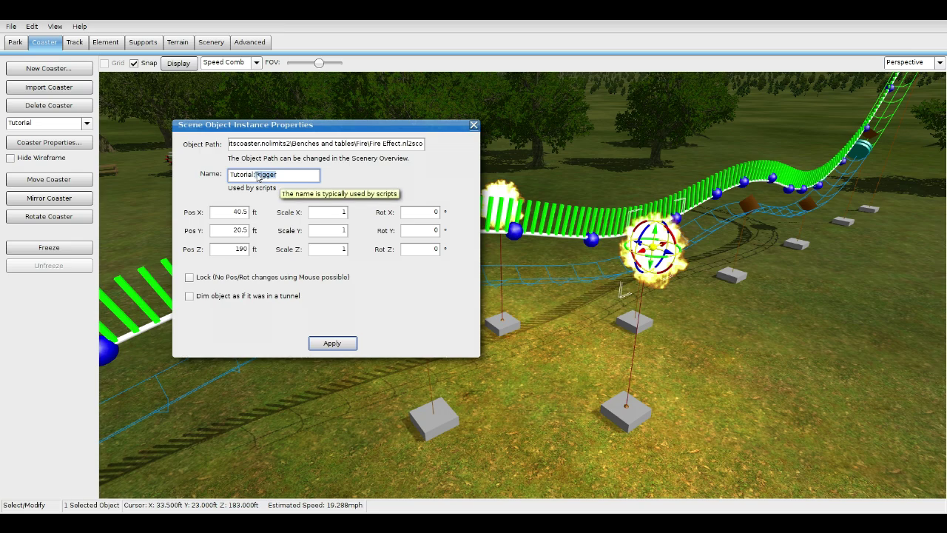
key(BackSpace)
text(fire)
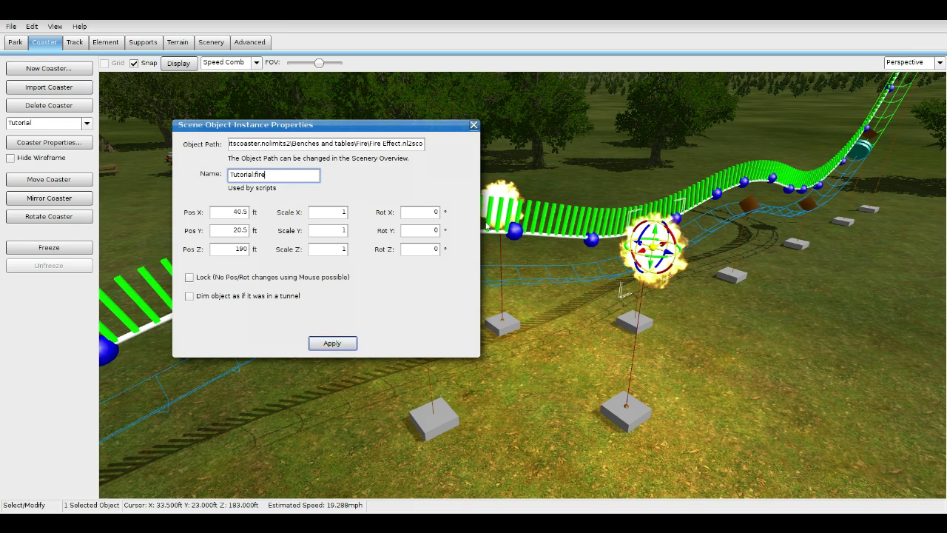
click(474, 124)
double_click(217, 304)
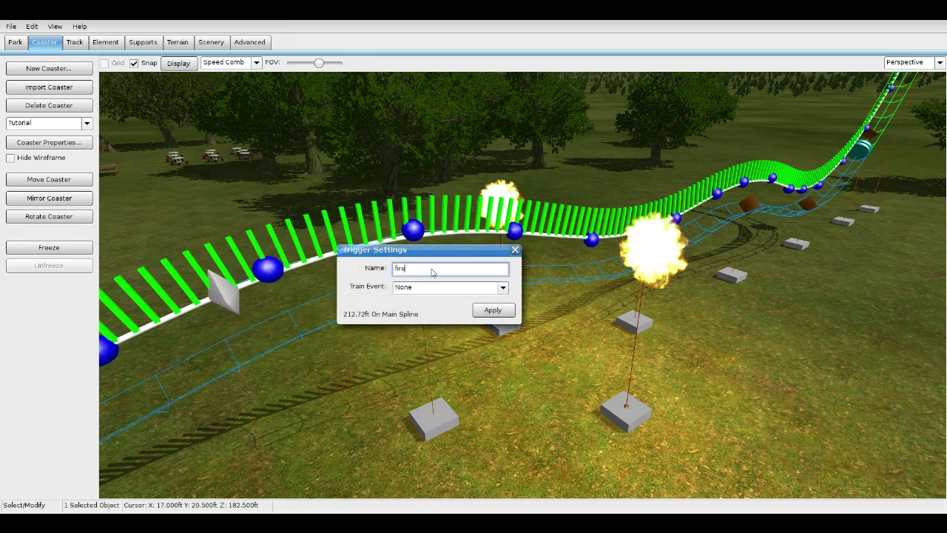
click(516, 249)
Step: Rename the other trackside fire effect to Tutorial:fire and apply
click(502, 196)
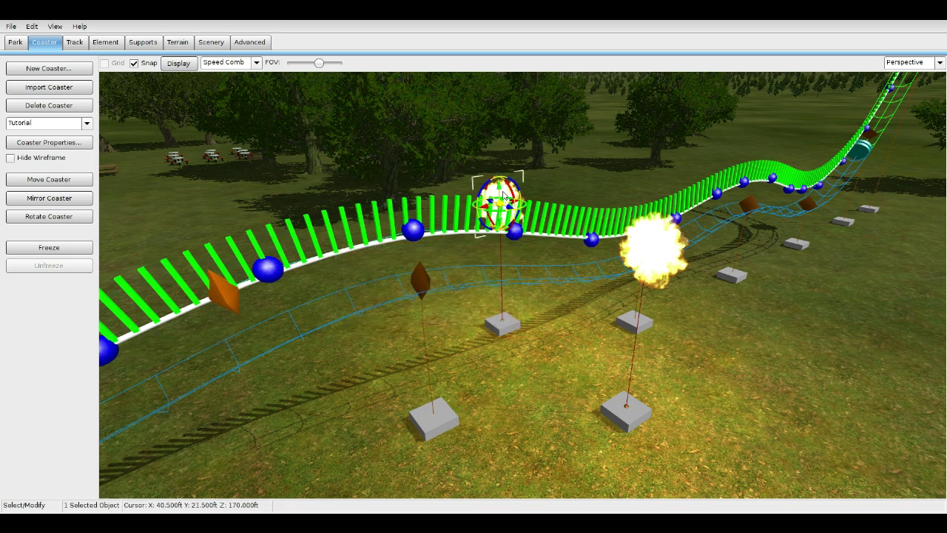
double_click(503, 194)
double_click(260, 175)
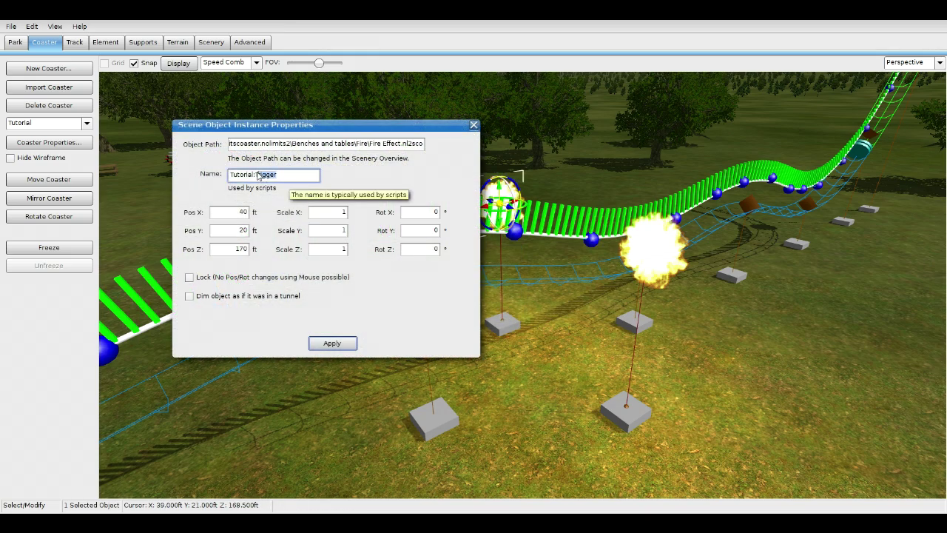
key(BackSpace)
text(fire)
click(333, 343)
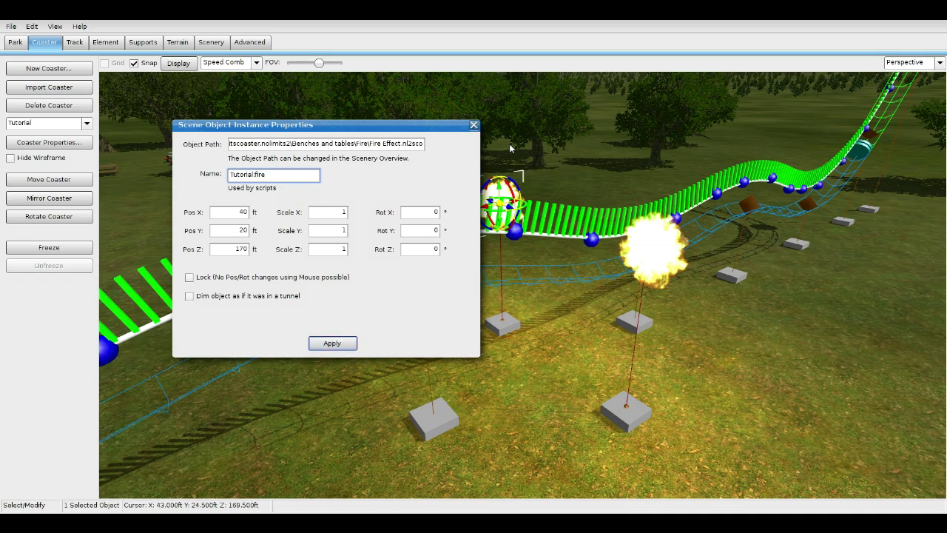
click(473, 124)
mouse_move(474, 126)
right_down()
mouse_move(518, 222)
mouse_move(474, 192)
mouse_move(475, 131)
right_up()
Step: Nudge the centre ground fireball closer, then freeze the Tutorial coaster again
click(512, 304)
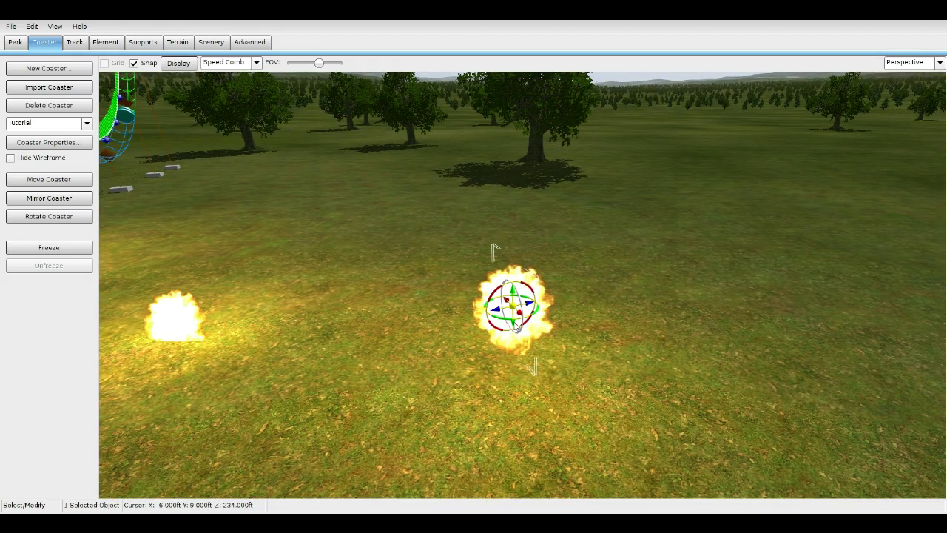
drag(495, 250, 501, 311)
right_drag(501, 312, 265, 184)
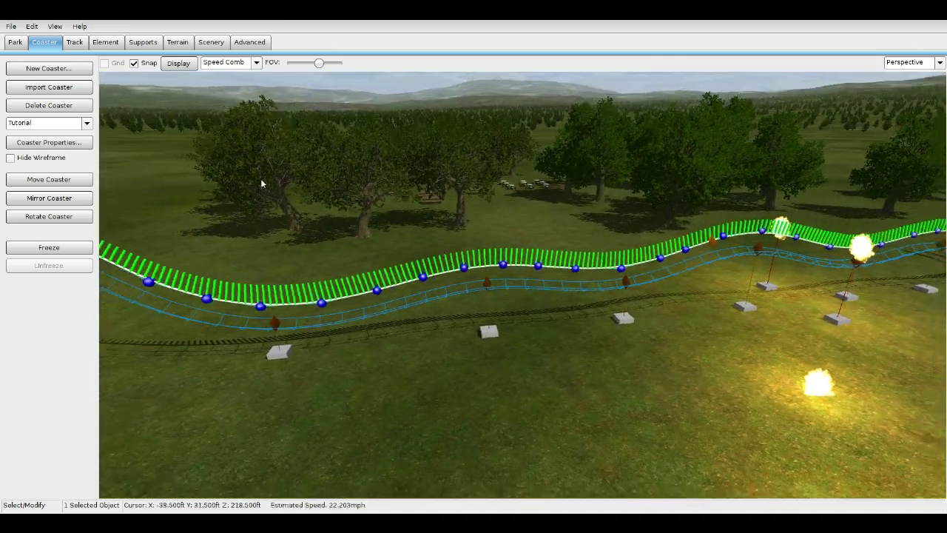
click(49, 247)
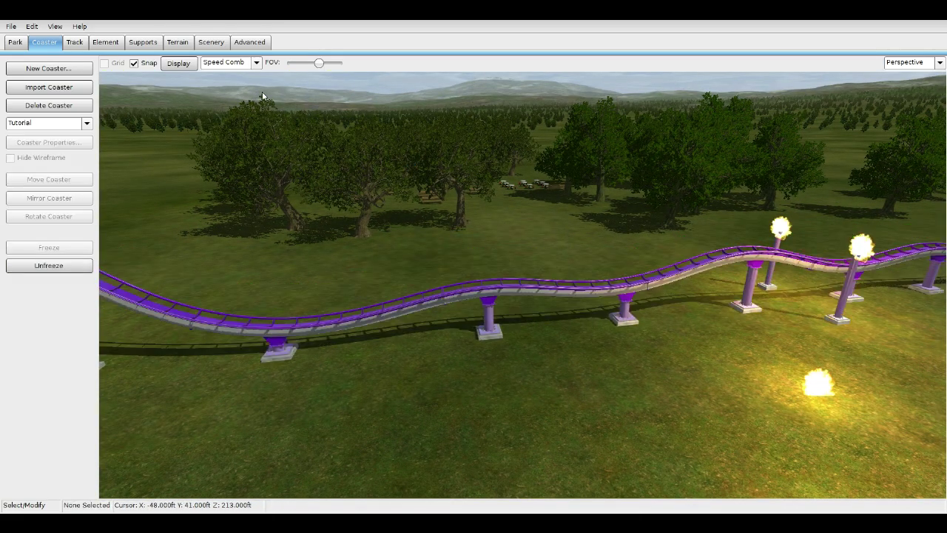